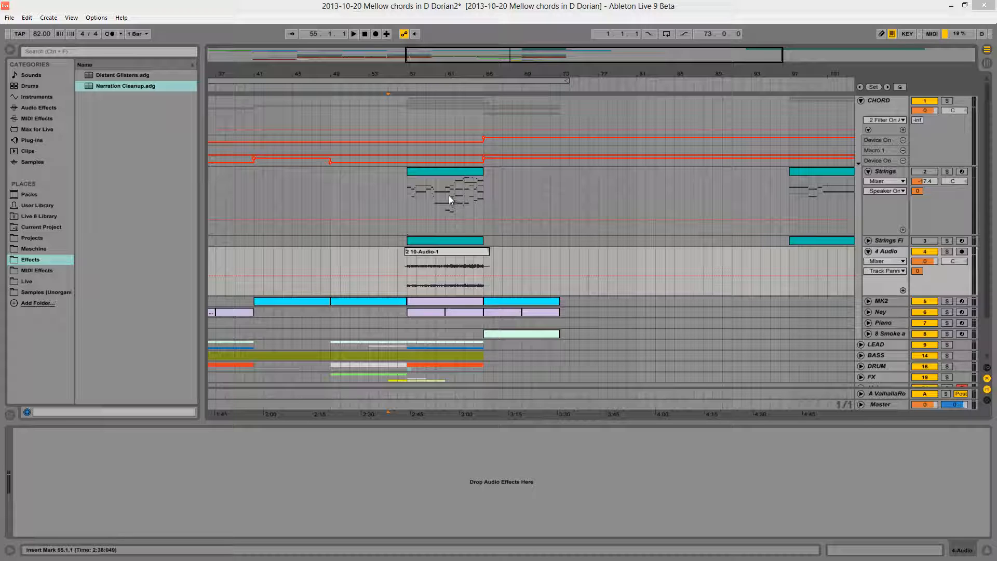
- Audition the 4 Audio track in solo from bar 61, ending with playback stopped and solo off
left_click(444, 173)
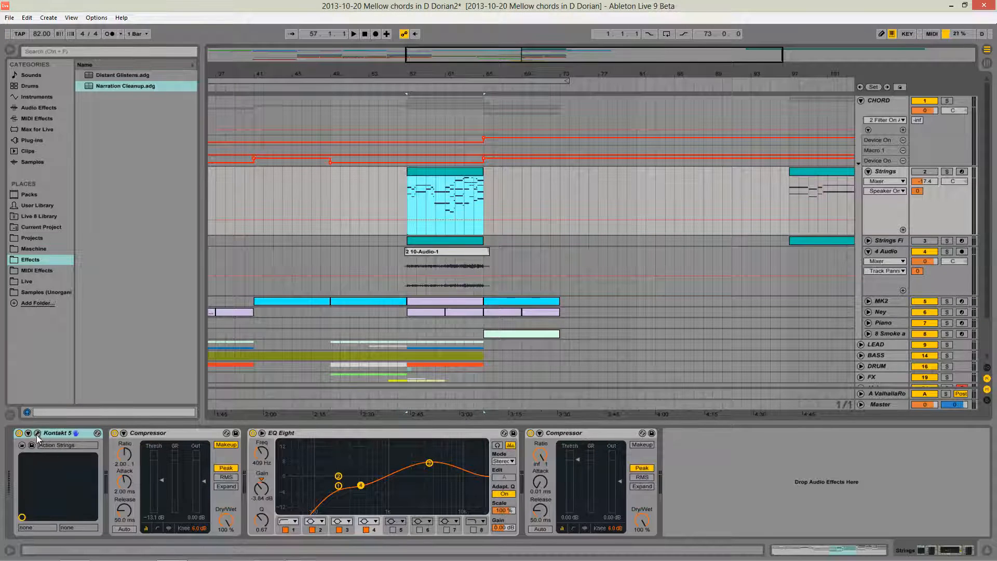
left_click(450, 199)
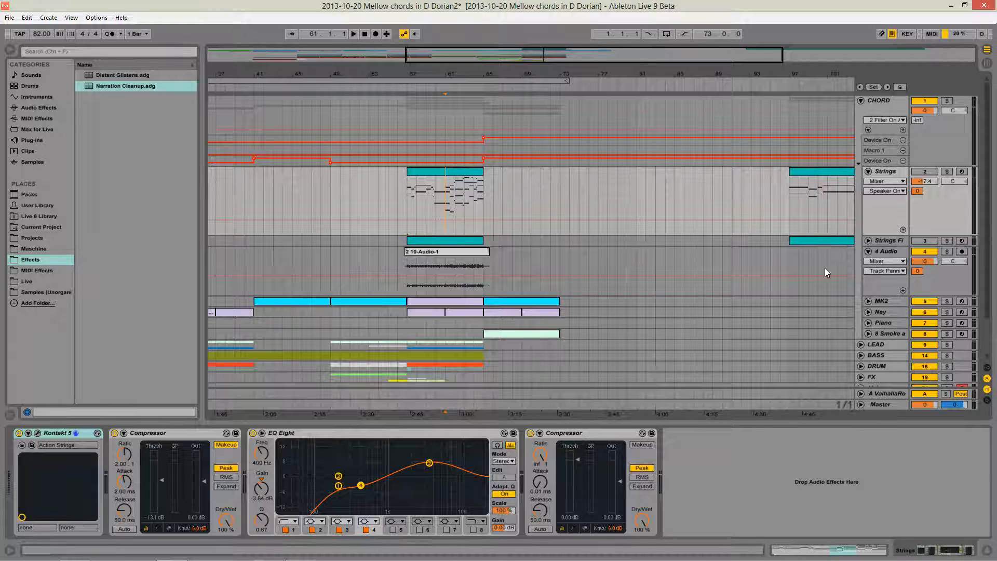
left_click(454, 271)
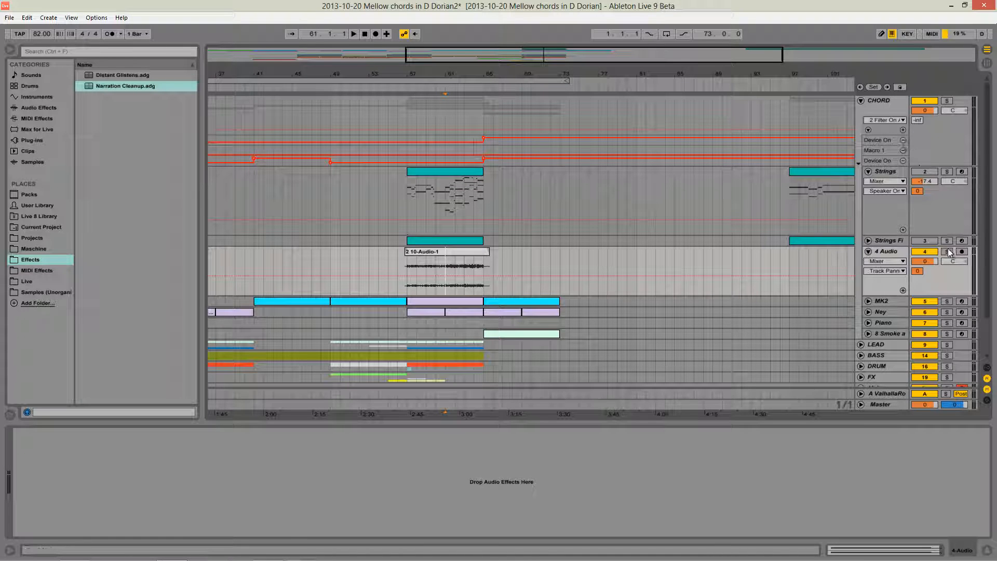
left_click(948, 252)
key("space")
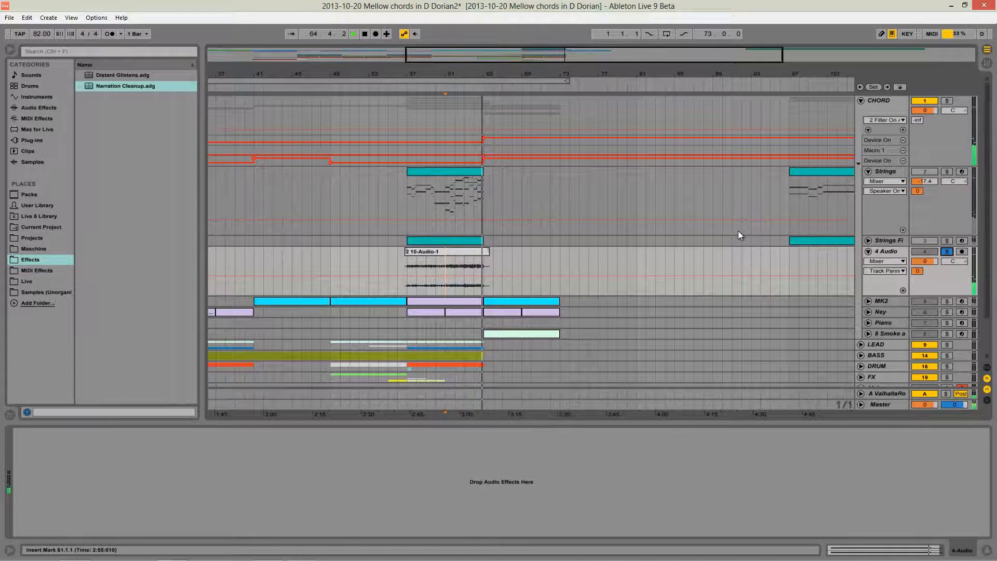
key("space")
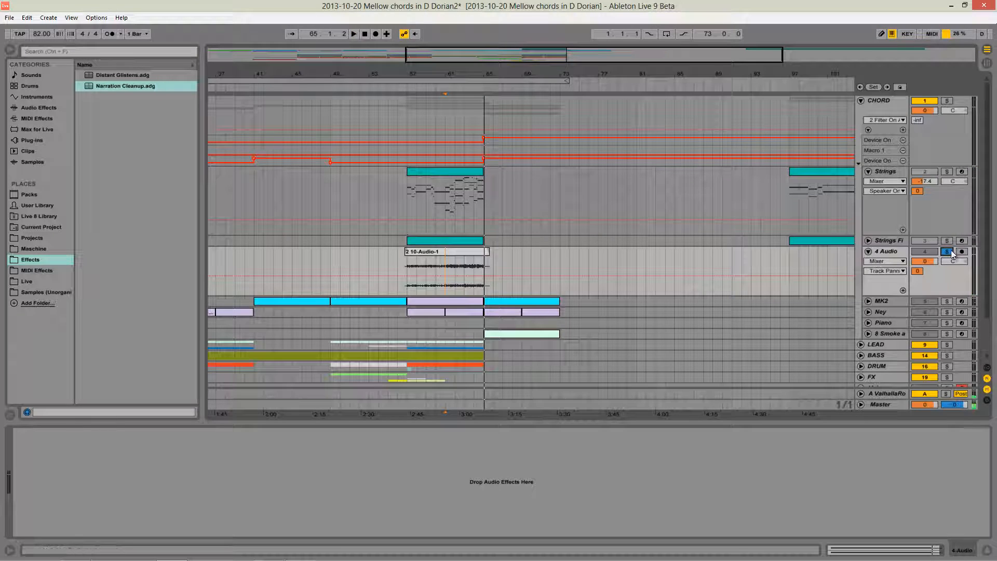
left_click(953, 253)
- Audition the original Strings track in solo from bar 61, ending with playback stopped and solo off
left_click(459, 203)
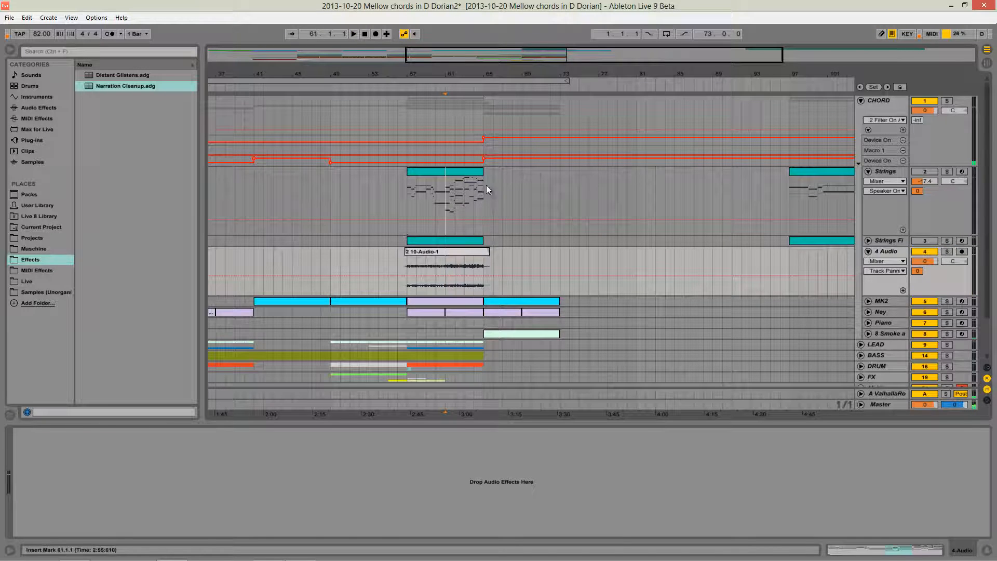
left_click(947, 172)
key("space")
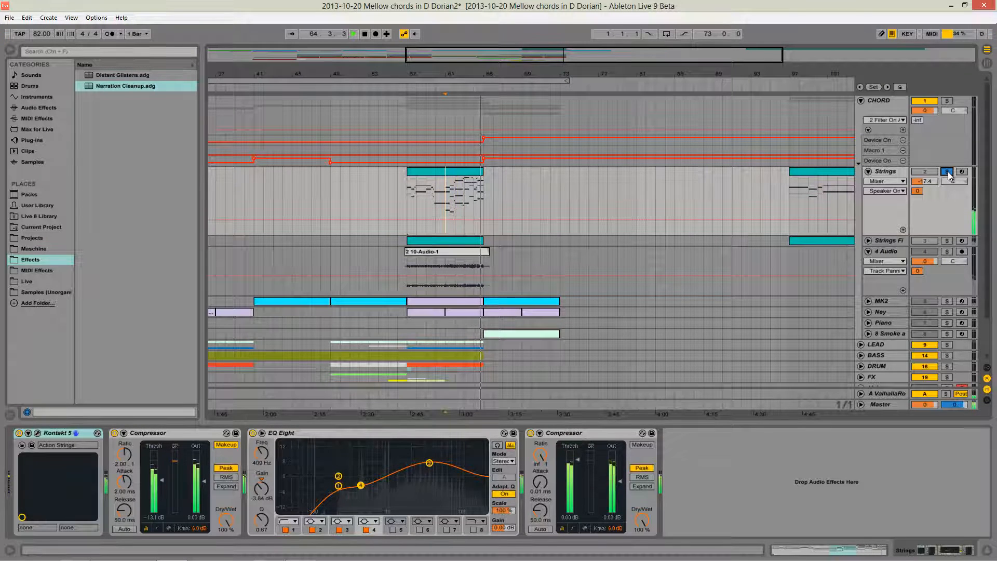
key("space")
left_click(949, 175)
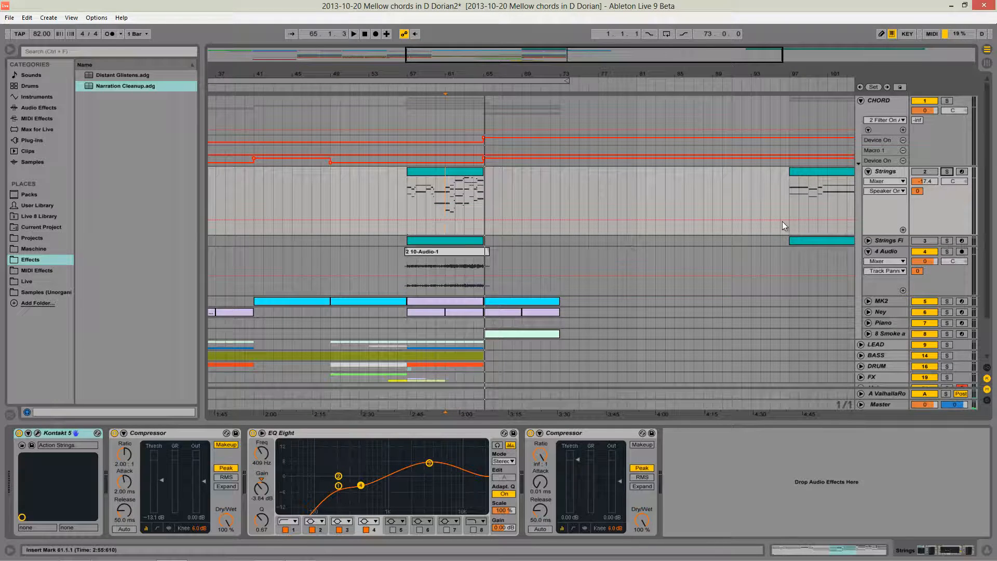
- Compare the device chains of the Strings and Strings Fixed tracks, including the key zones of the Instrument Rack's Kontakt chains
left_click(883, 172)
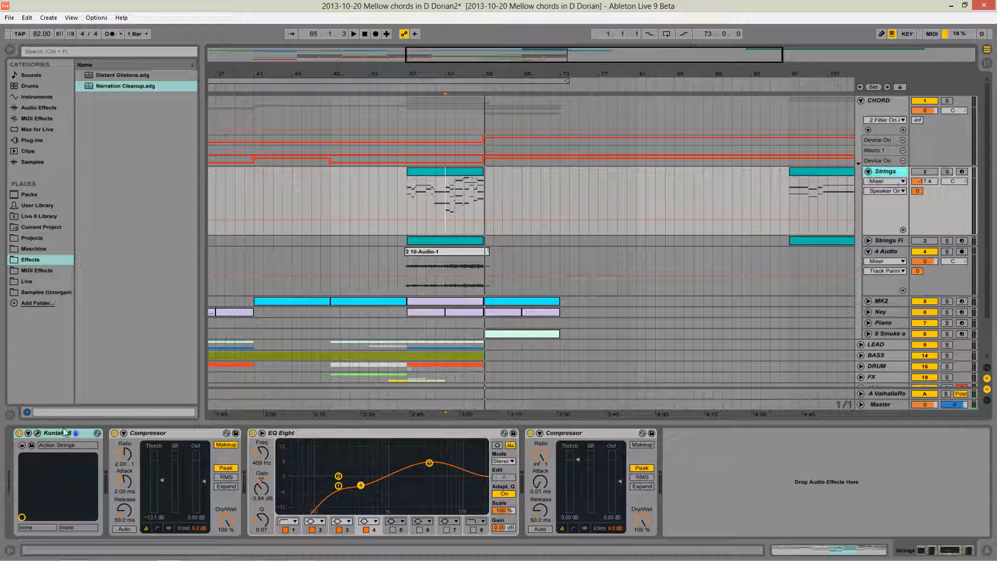
left_click(888, 241)
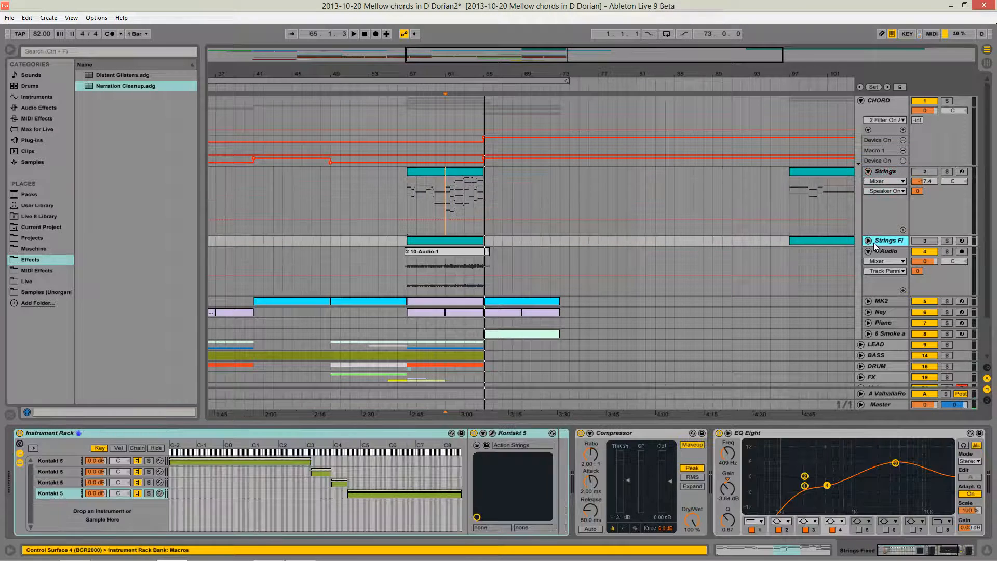
left_click(879, 182)
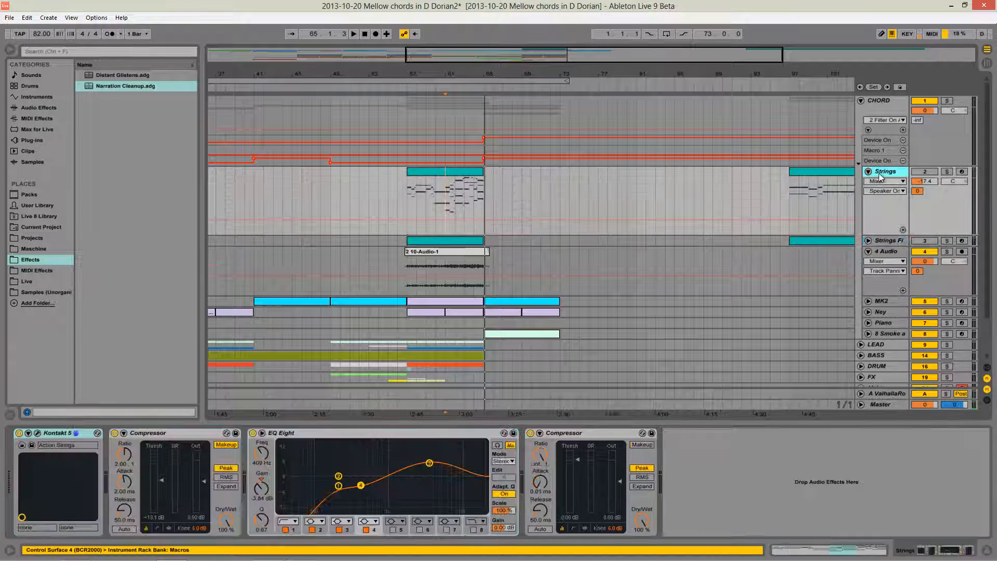
left_click(882, 240)
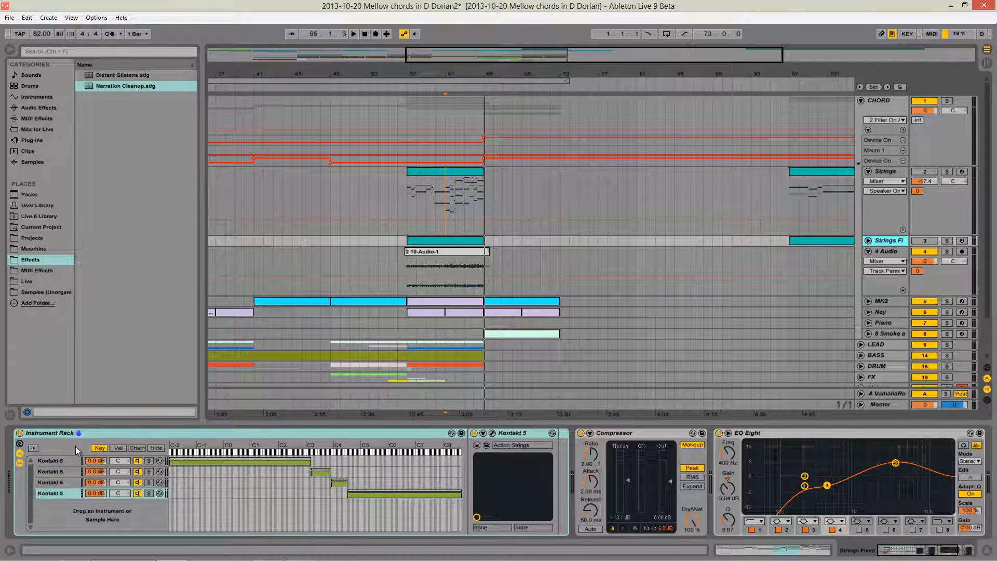
left_click(157, 447)
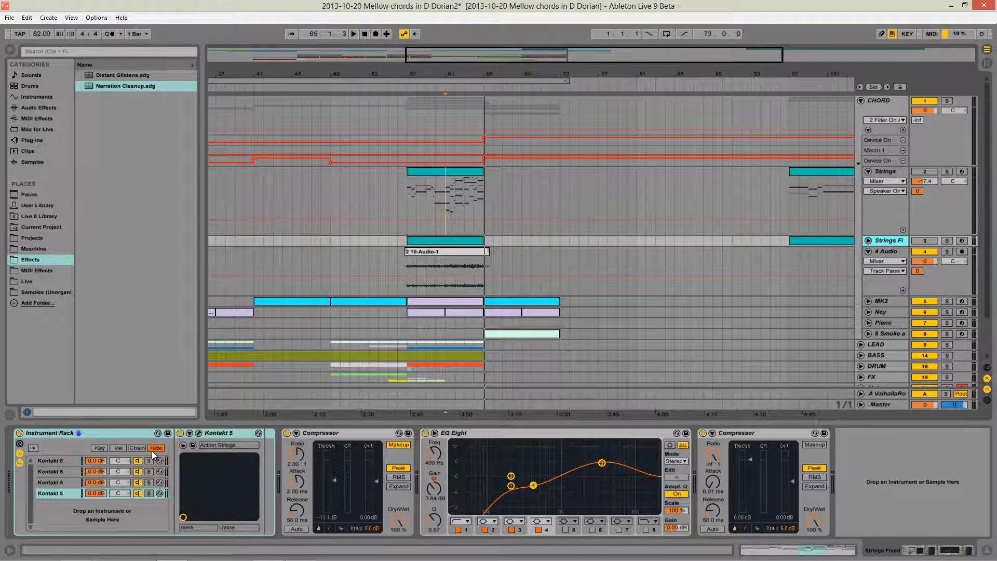
left_click(99, 447)
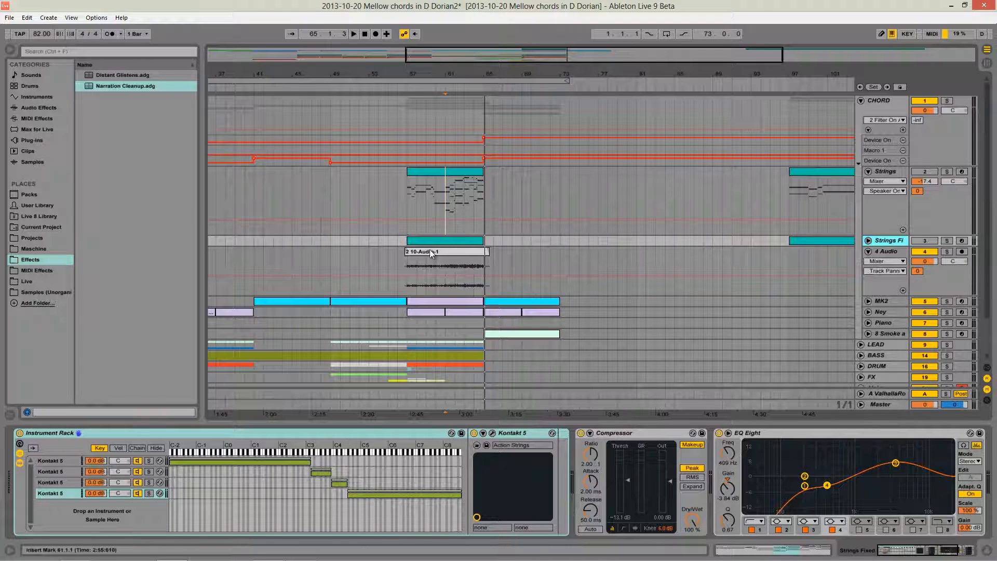
- Unfold Strings Fixed, fold Strings, and audition Strings Fixed in solo from bar 61, leaving solo off
left_click(868, 241)
left_click(868, 171)
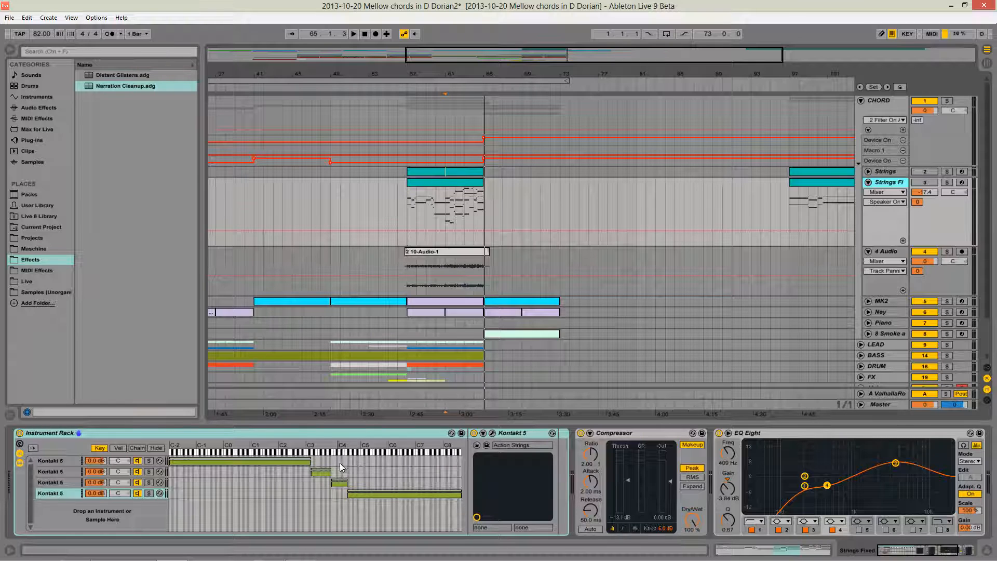
left_click(947, 183)
key("space")
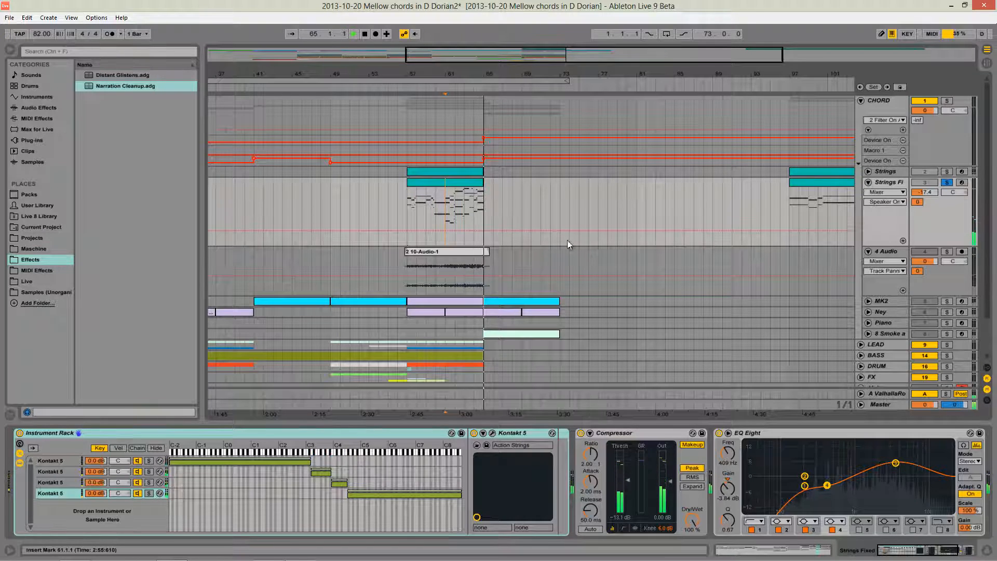
key("space")
left_click(947, 182)
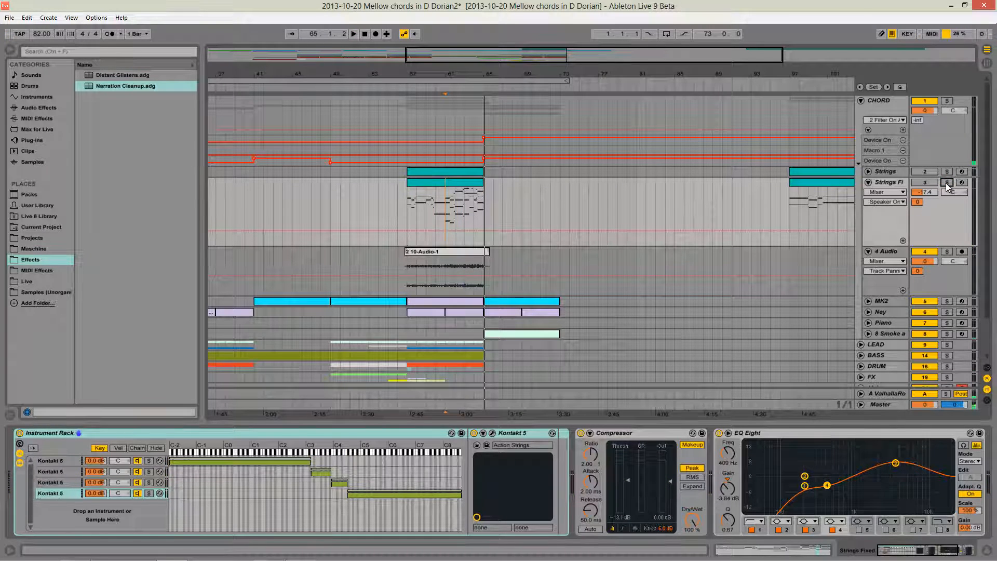
- Inspect the 4 Audio track's input routing from Strings Fixed in Session View and return to the Arrangement
left_click(890, 251)
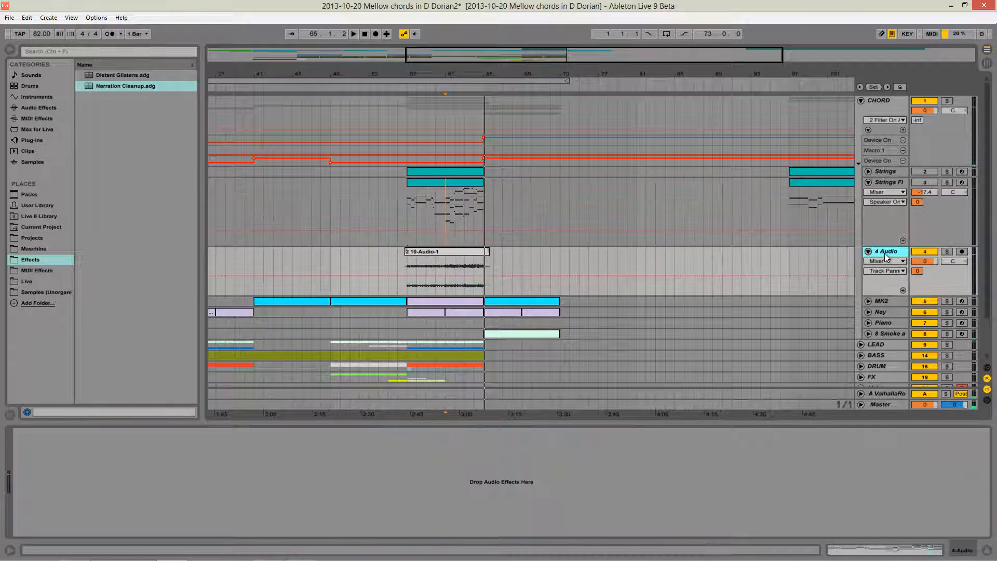
key("Tab")
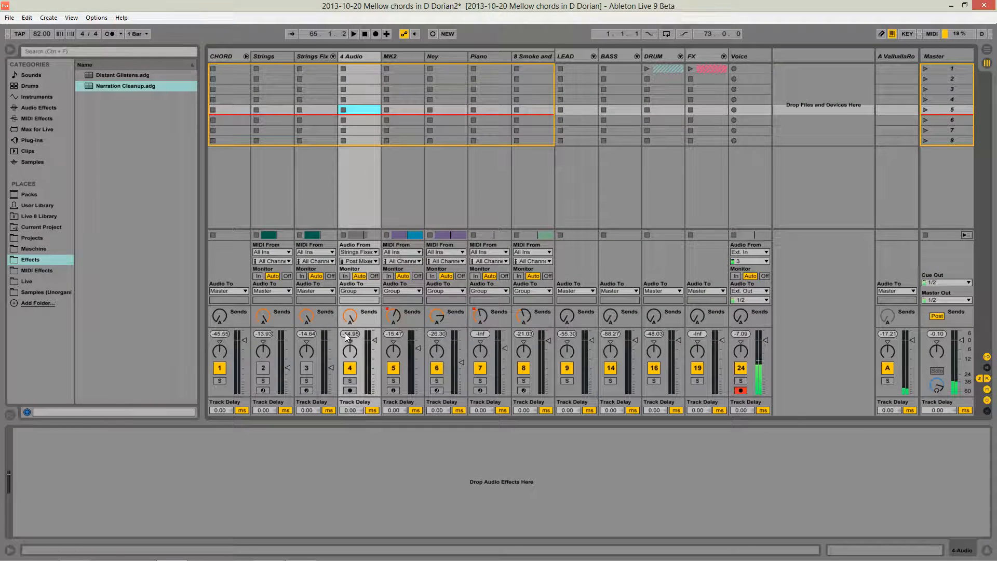
key("Tab")
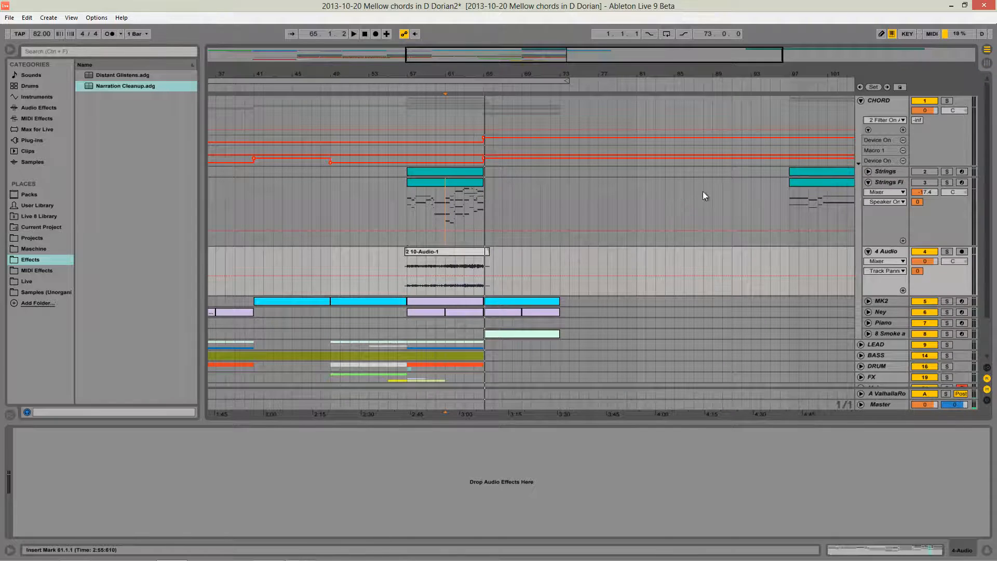
left_click(890, 185)
left_click(884, 253)
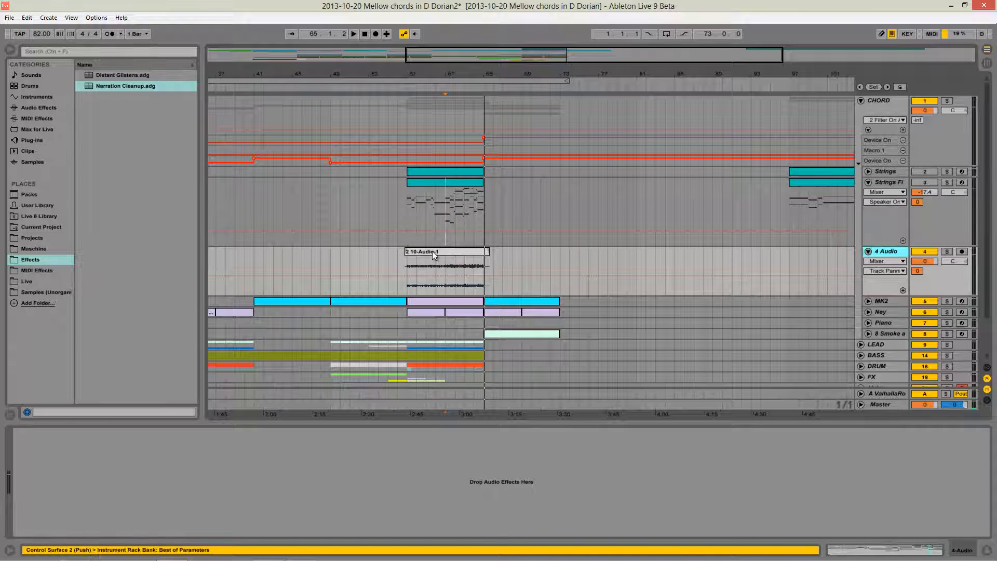
- Select the audio clip on 4 Audio and play the full arrangement from bar 53
left_click(432, 251)
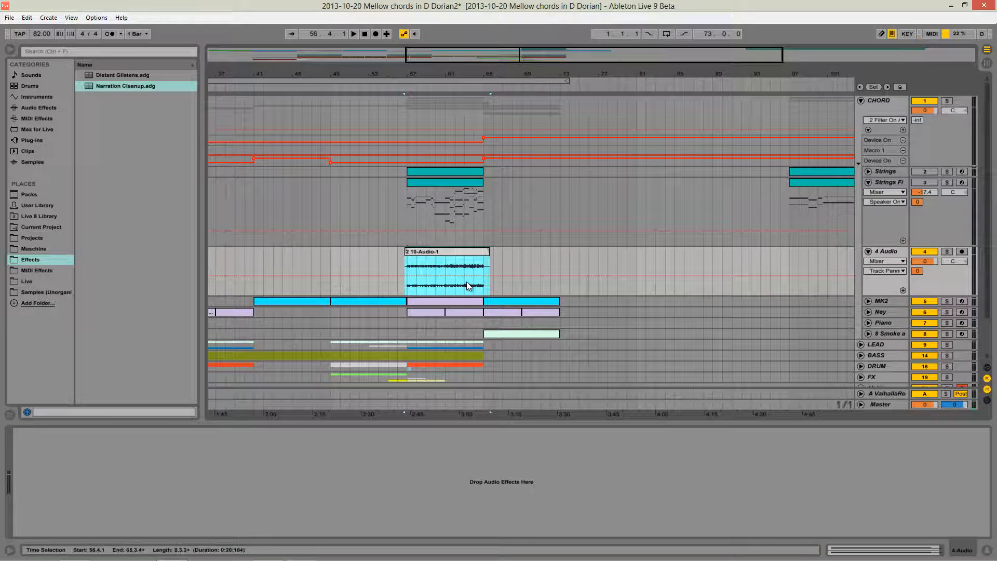
left_click(369, 262)
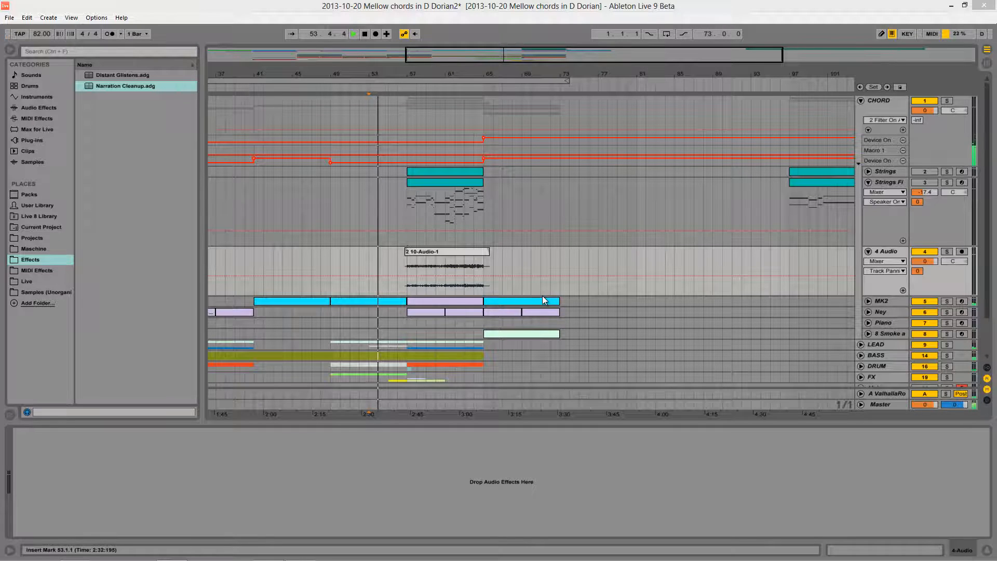
left_click(544, 311)
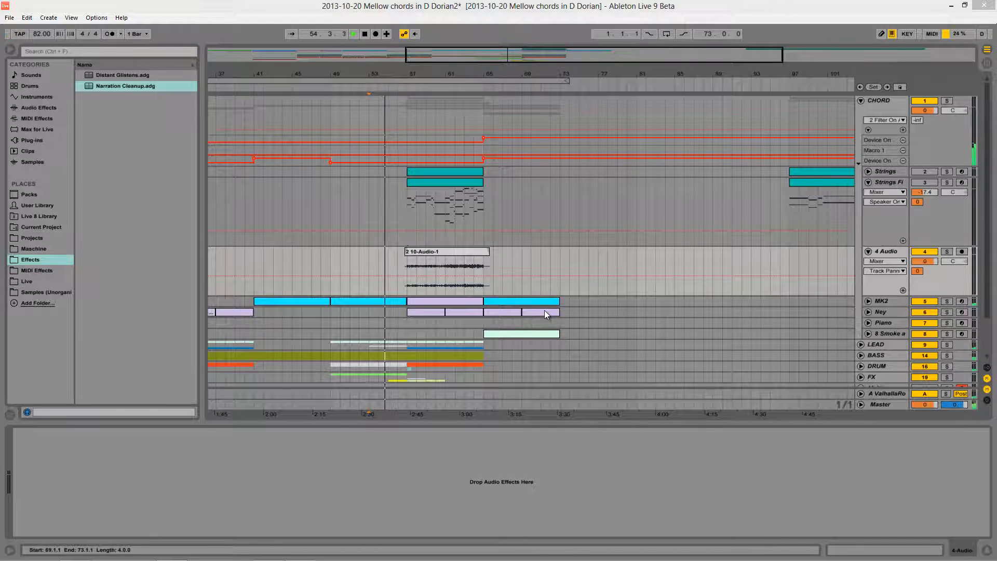